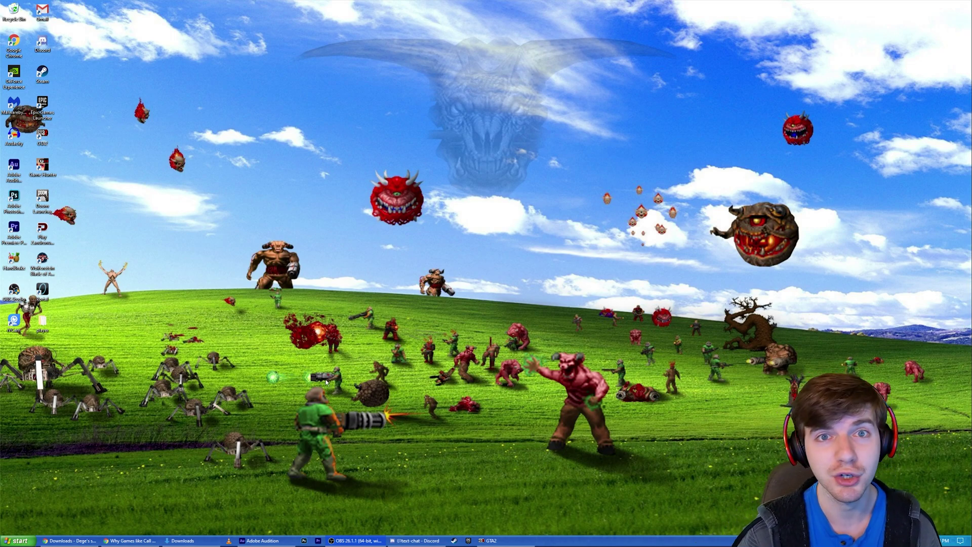
- Download the regular-usage dgVoodoo v2.74.1 zip in Chrome and bring up the Downloads folder window
click(70, 541)
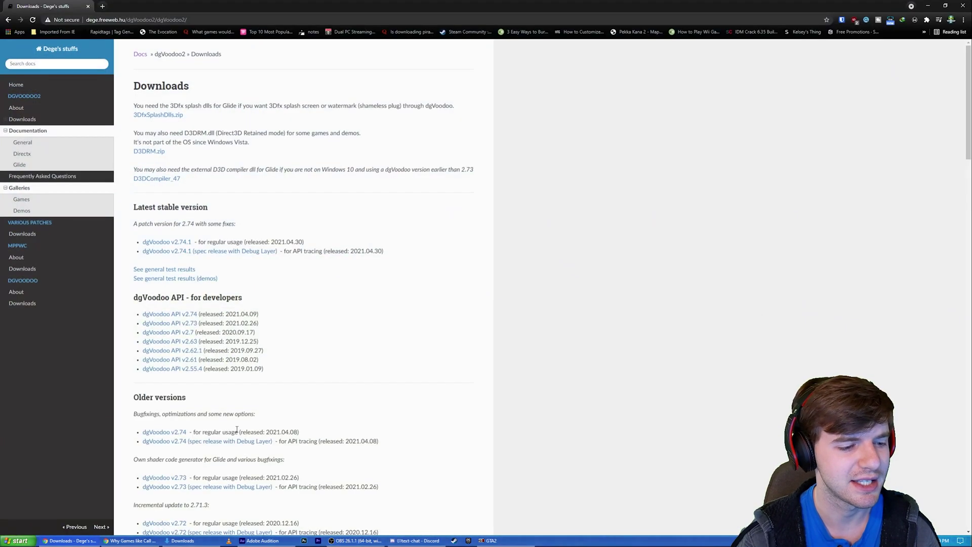
click(179, 243)
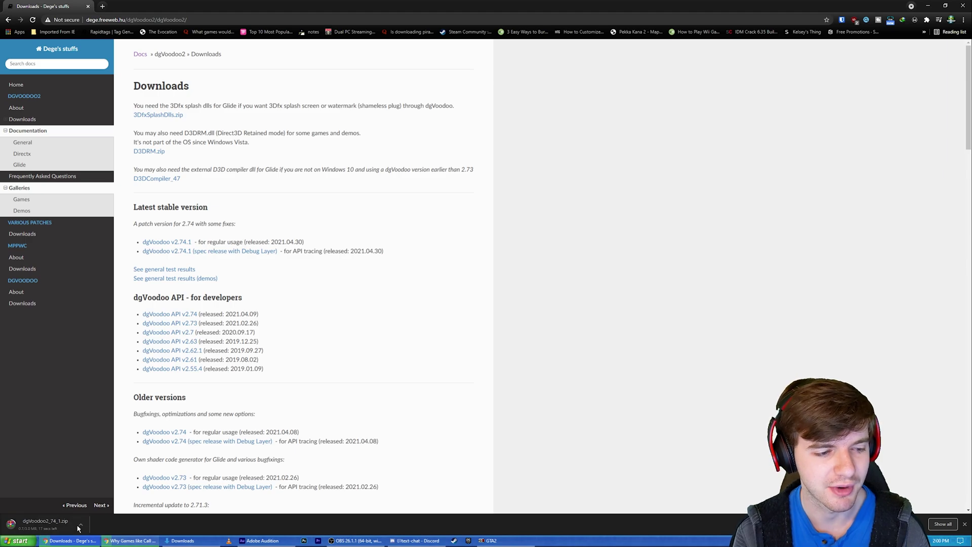
drag(41, 532, 462, 307)
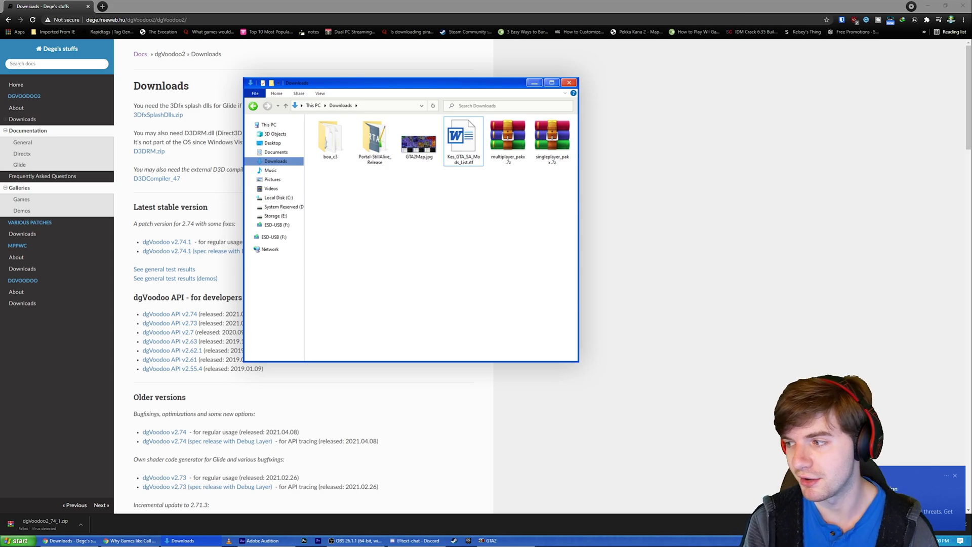
click(942, 494)
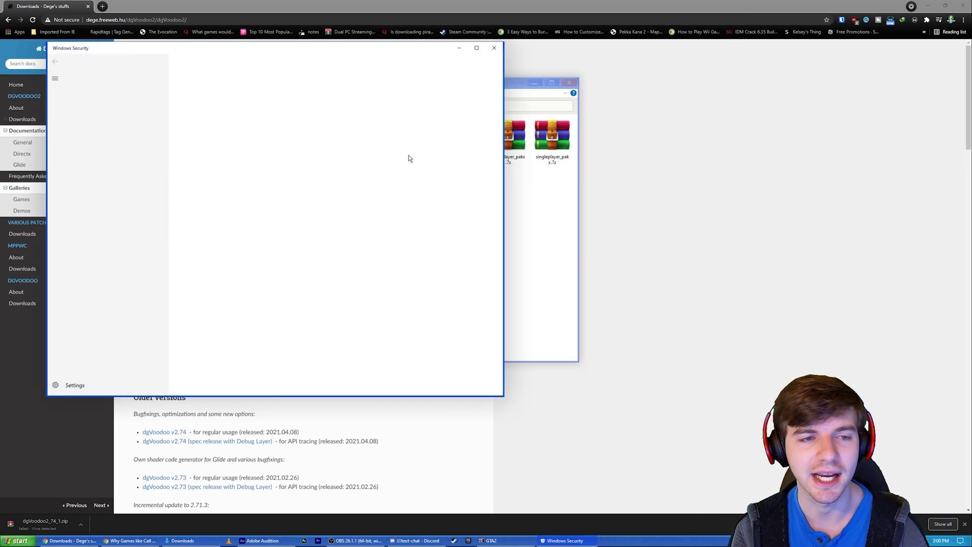
drag(240, 52, 518, 51)
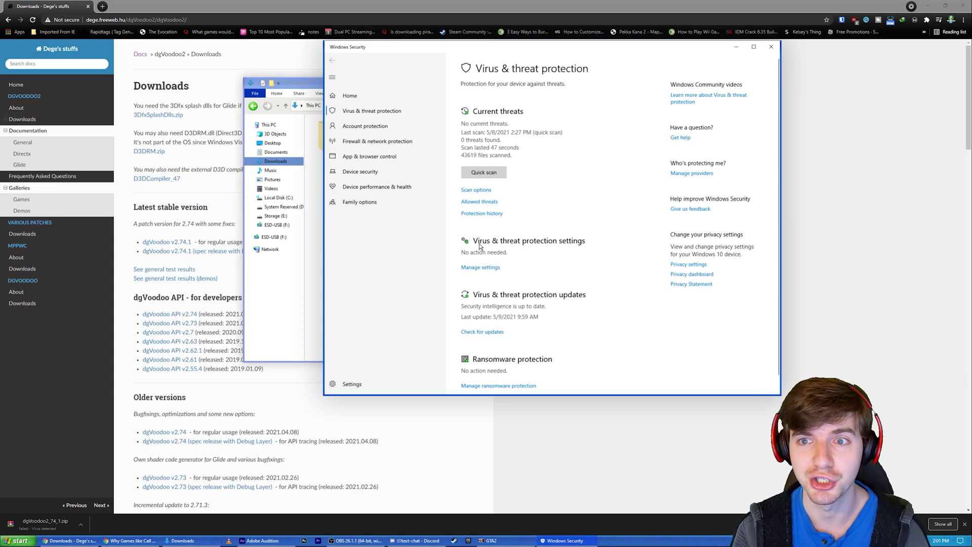
click(489, 214)
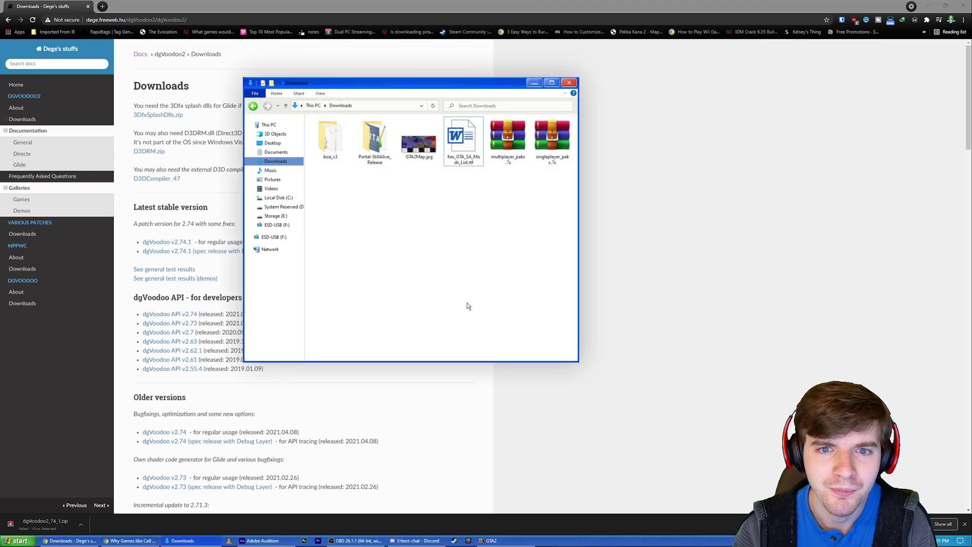
- Refresh the Downloads folder and download the dgVoodoo v2.74.1 zip again from Chrome
click(434, 105)
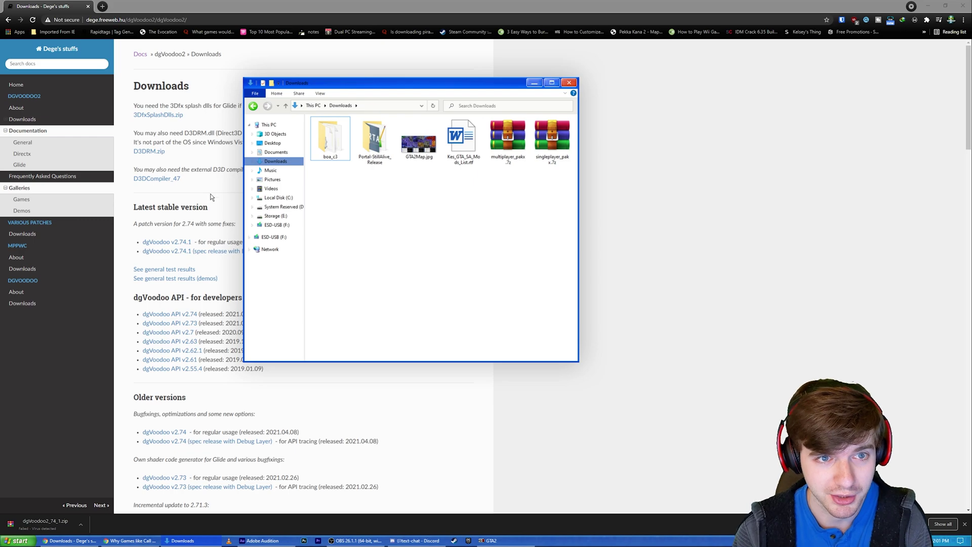
click(176, 244)
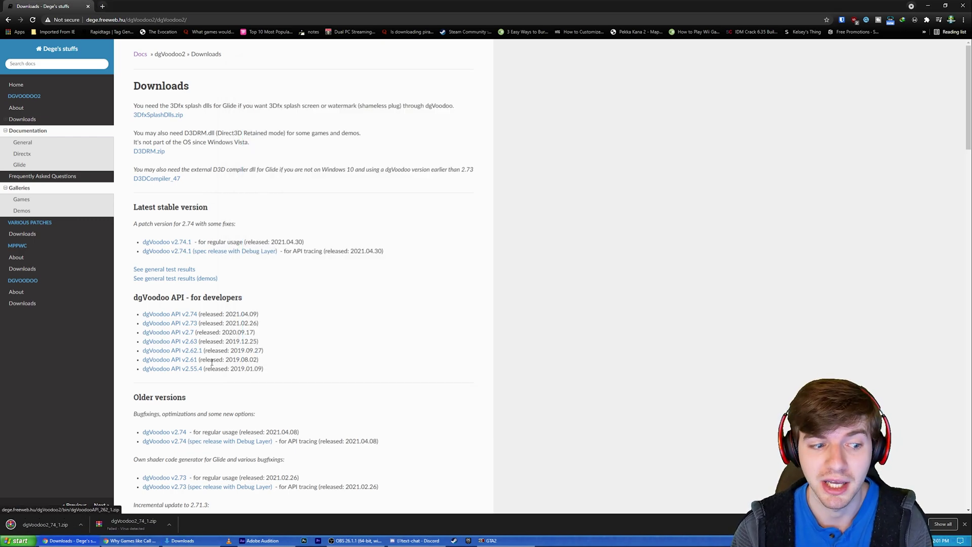
click(182, 541)
- Extract dgVoodoo2_74_1.zip into its own dgVoodoo2_74_1 folder
click(340, 208)
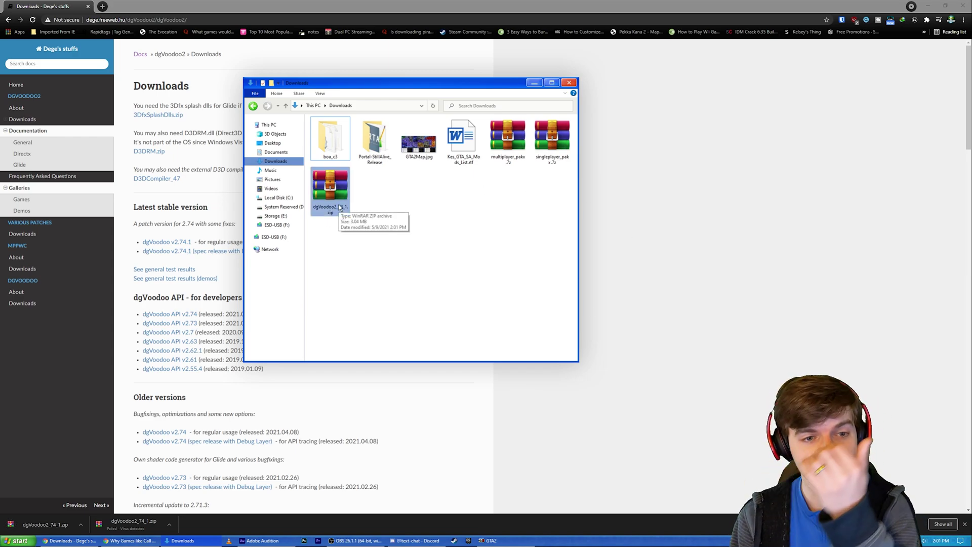
right_click(339, 204)
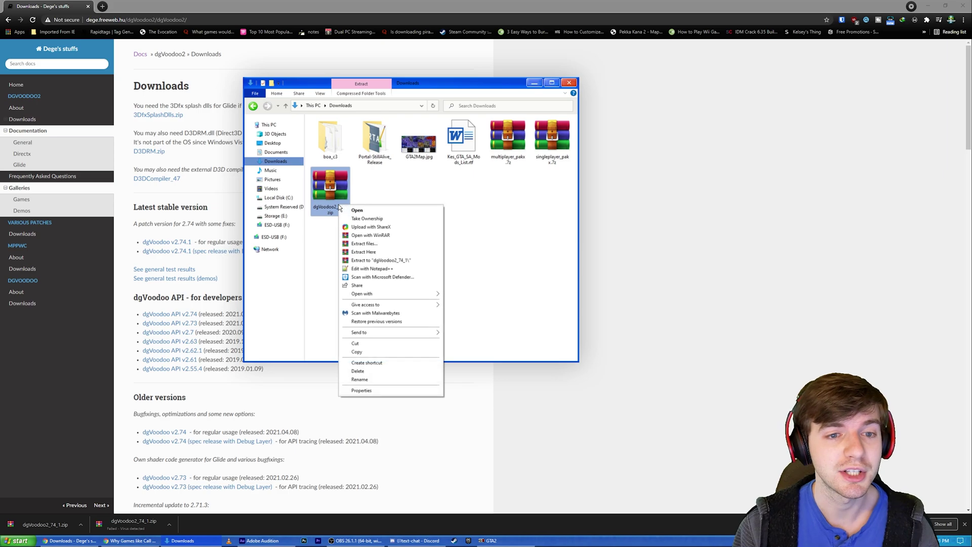
click(400, 184)
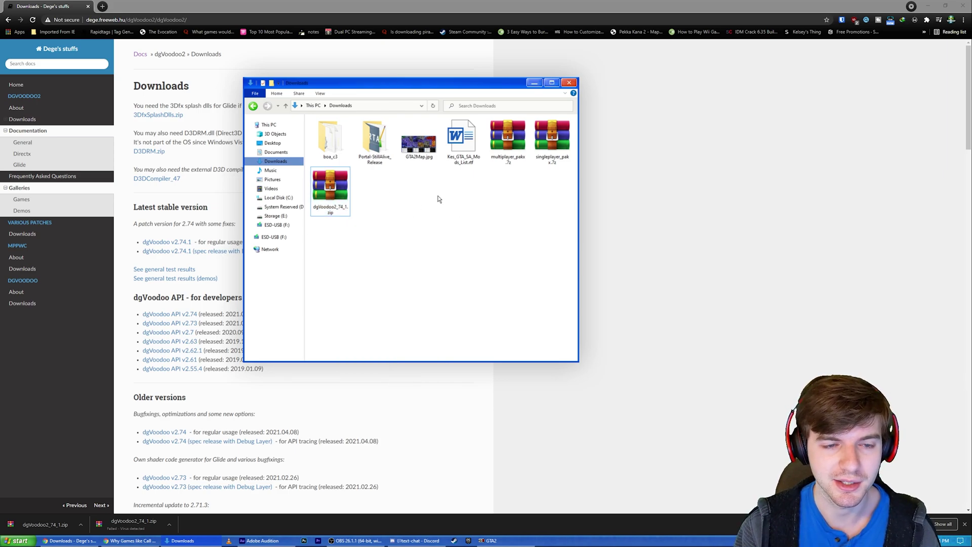
right_click(339, 200)
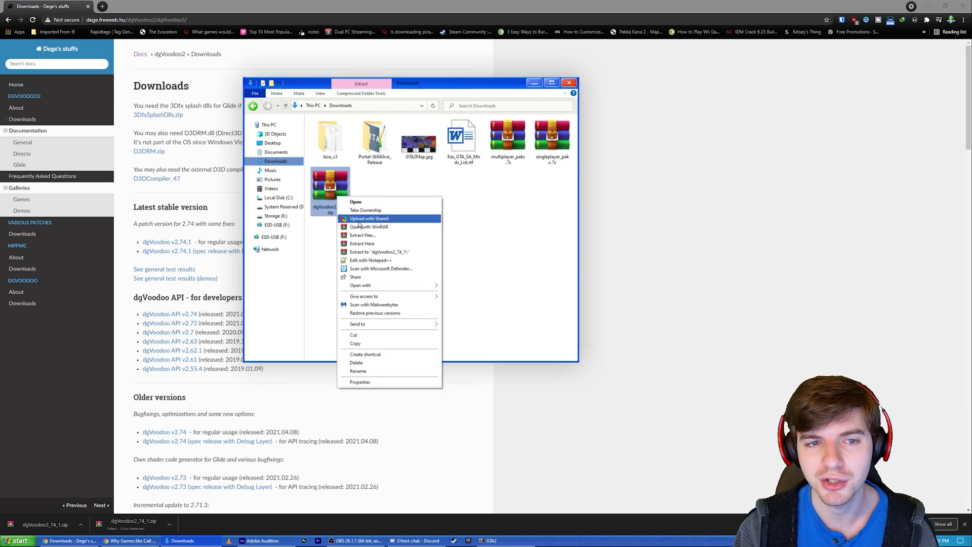
click(375, 254)
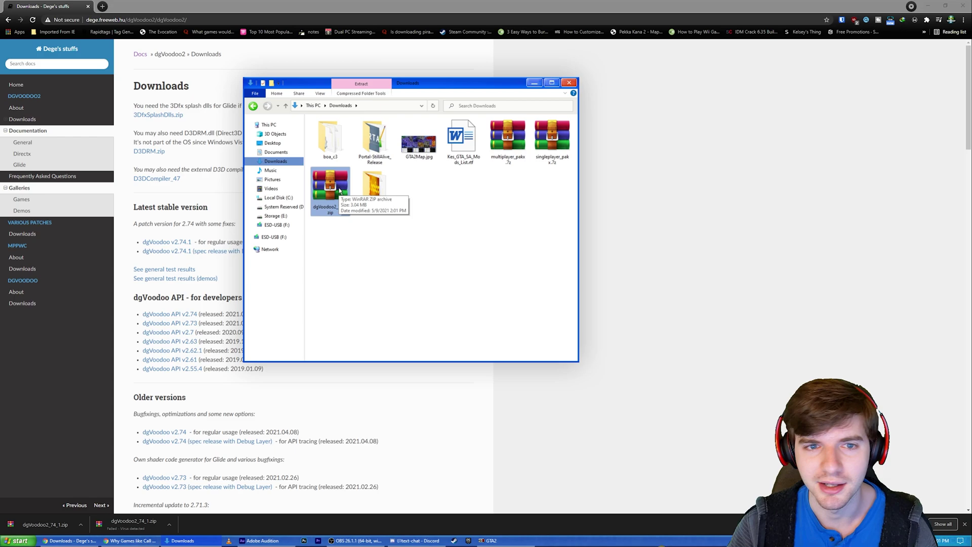
- Open the extracted dgVoodoo2_74_1 folder and look inside its MS folder
double_click(375, 190)
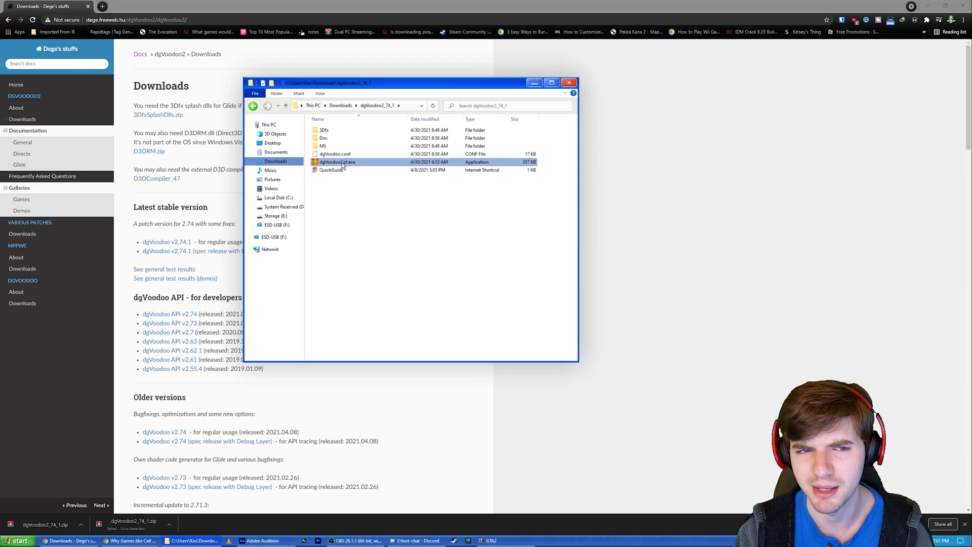
double_click(322, 147)
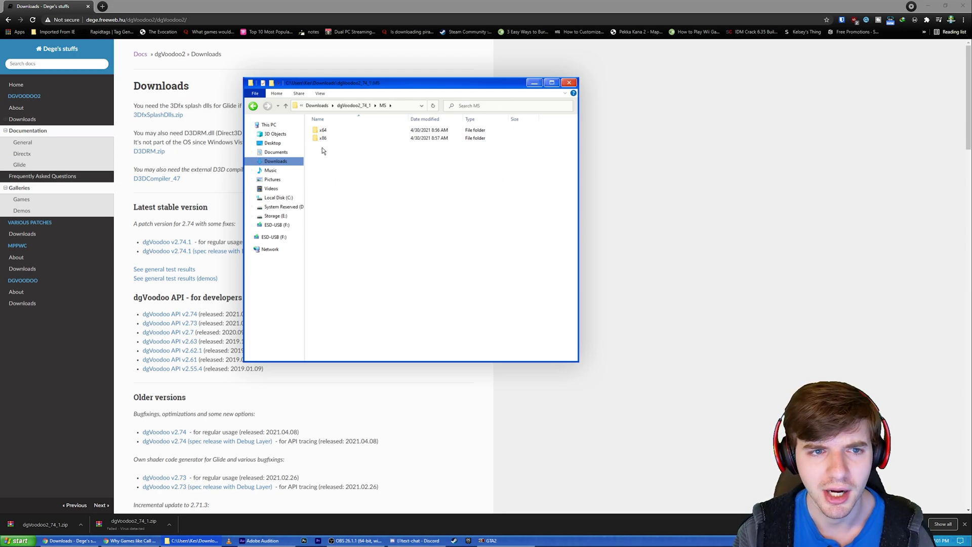
click(253, 105)
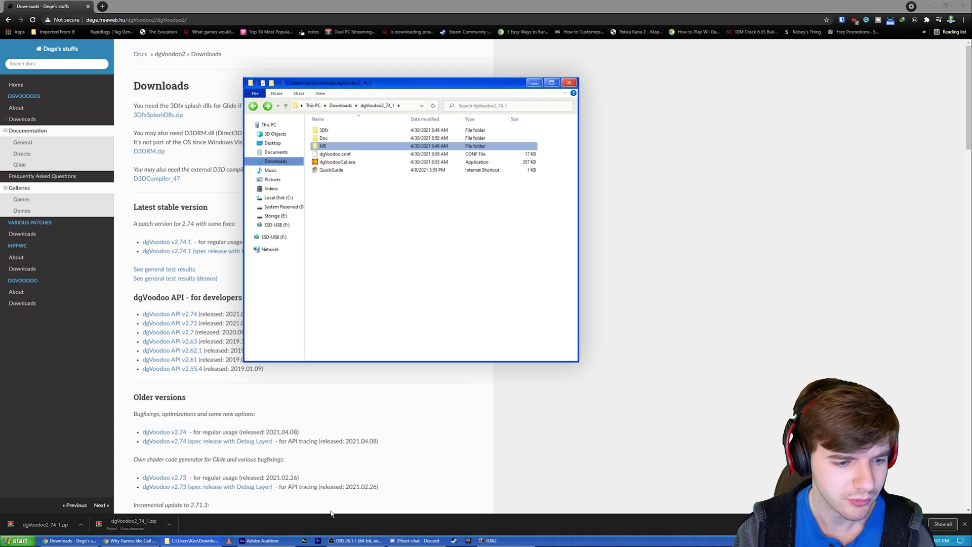
click(192, 541)
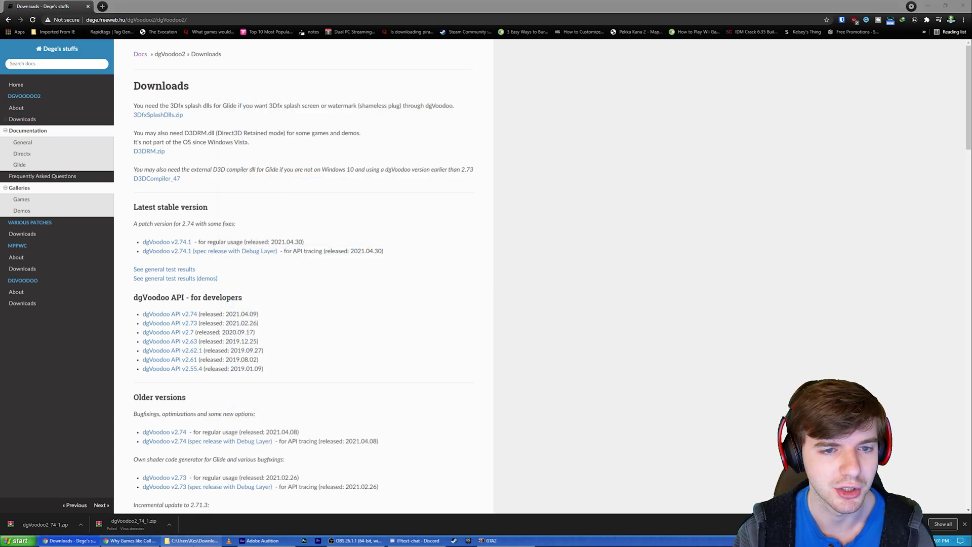
click(192, 541)
- Open Local Disk (C:) in a second window and browse to Program Files (x86)\Rockstar Games\GTA2
right_click(293, 201)
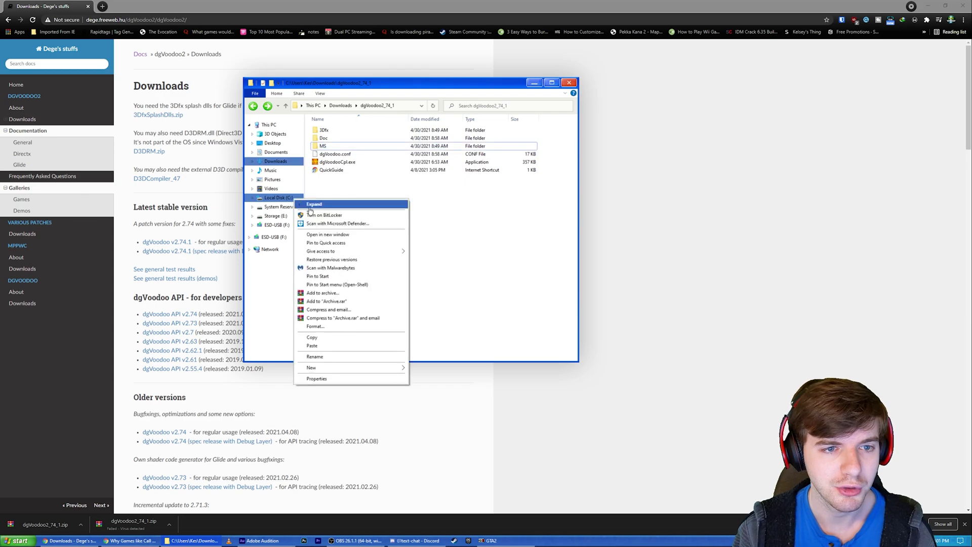
click(327, 235)
drag(456, 83, 727, 67)
click(678, 203)
double_click(678, 203)
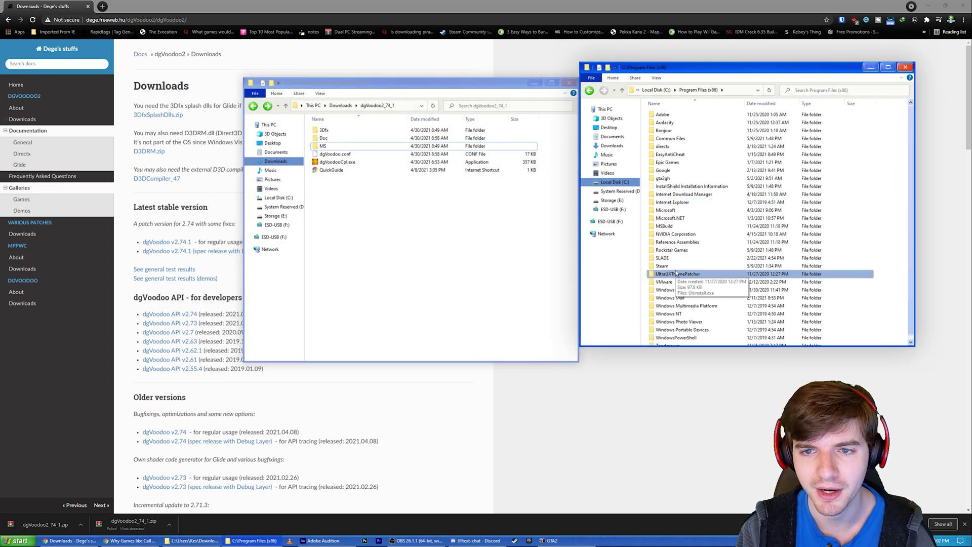
double_click(674, 253)
double_click(671, 114)
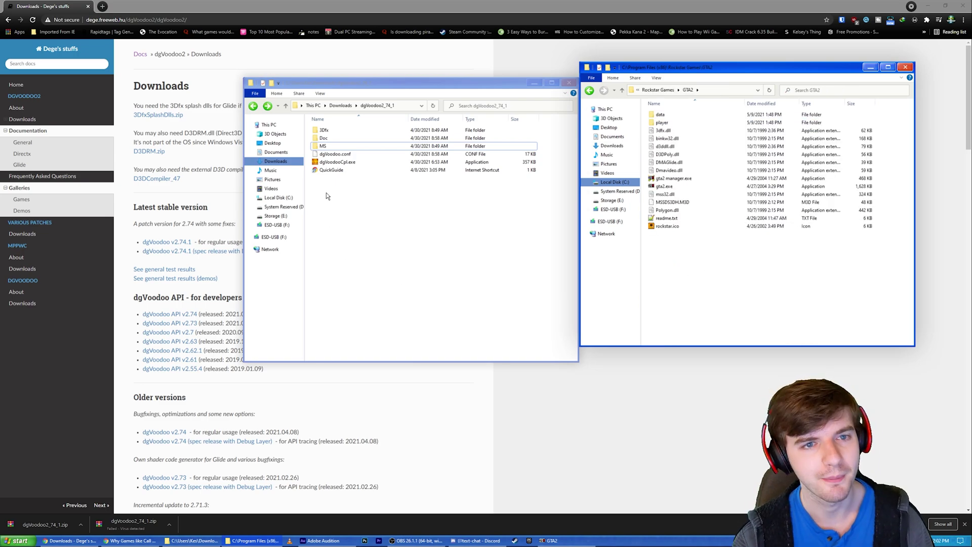
- Move dgVoodoo.conf and dgVoodooCpl.exe into the GTA2 folder, granting administrator permission for all items
click(334, 163)
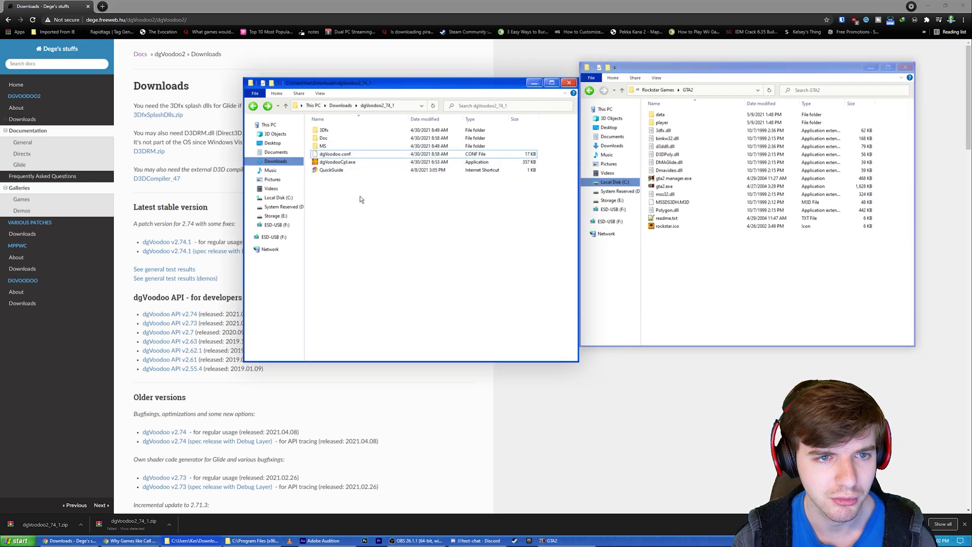
click(334, 155)
ctrl+click(334, 162)
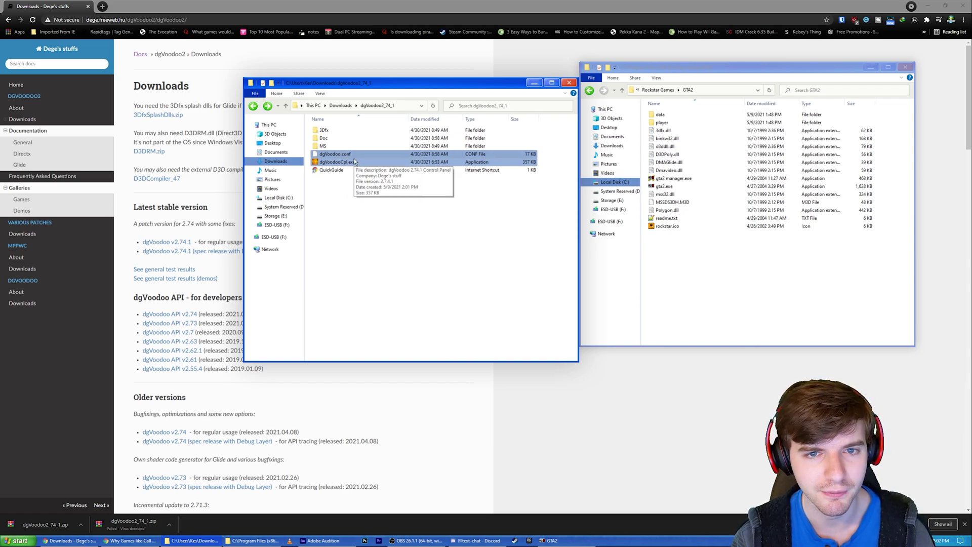
drag(354, 168, 688, 259)
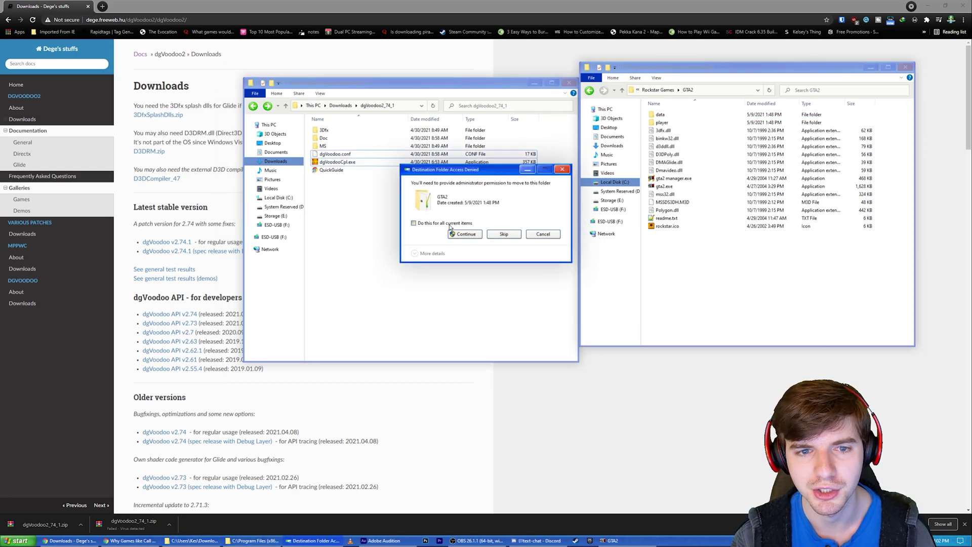
click(413, 223)
click(460, 235)
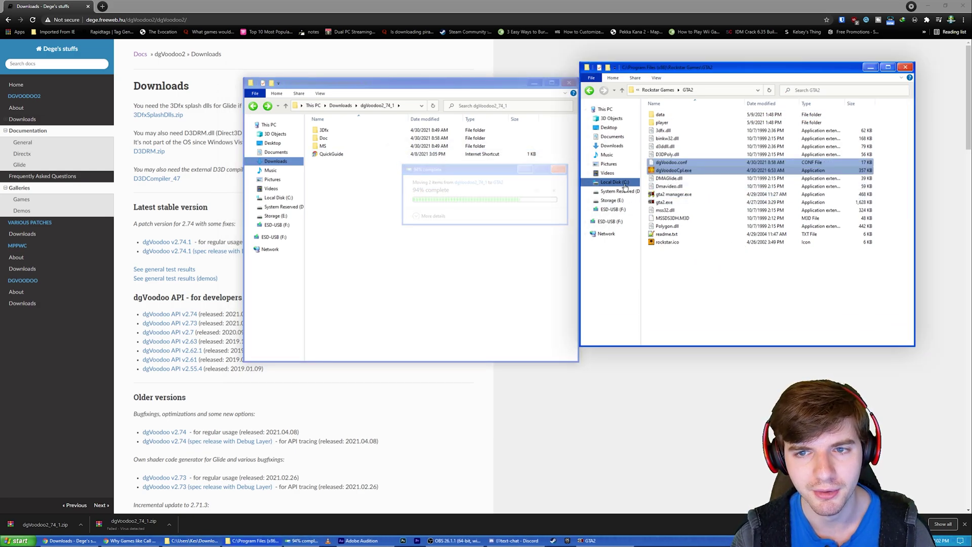
double_click(323, 146)
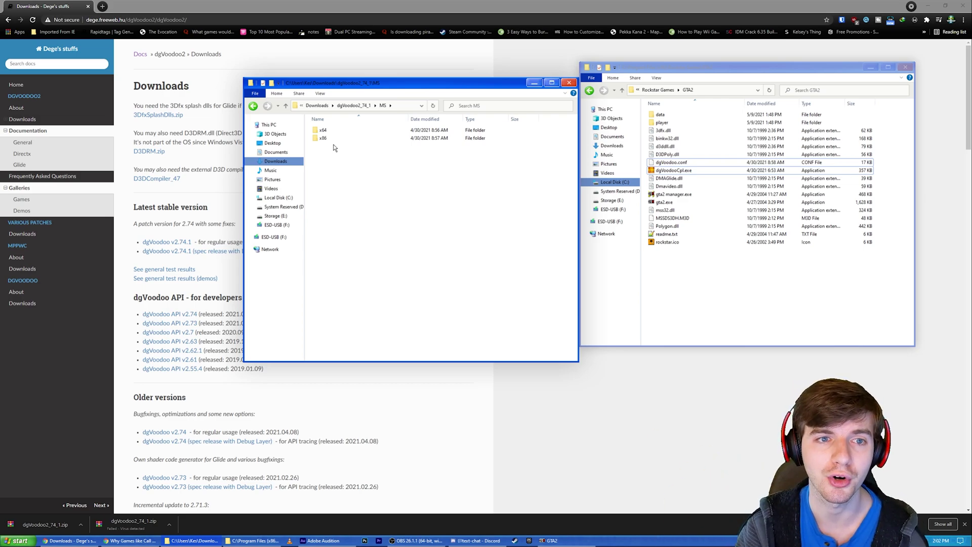
- Move D3D8, D3D9, D3DImm and DDraw from MS\x86 into the GTA2 folder, granting administrator permission
click(331, 141)
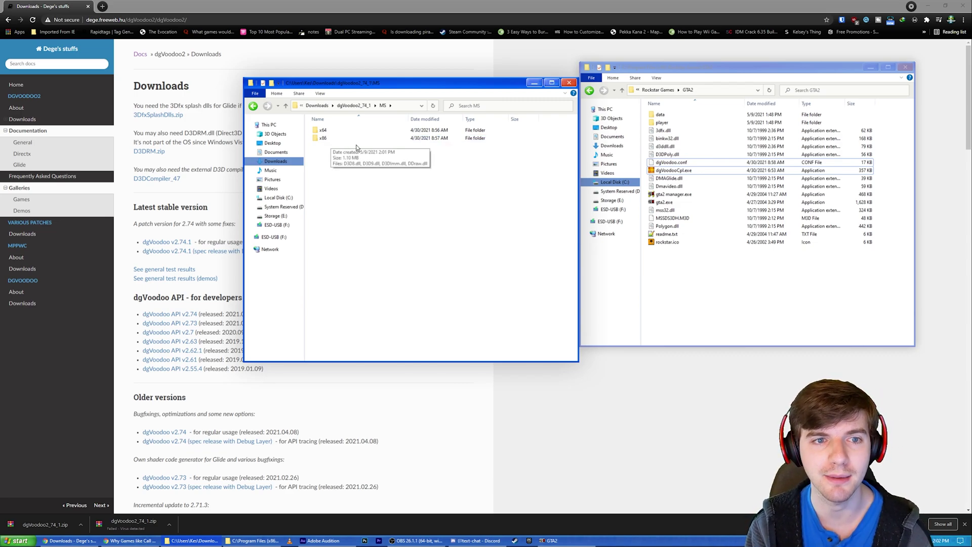
double_click(327, 144)
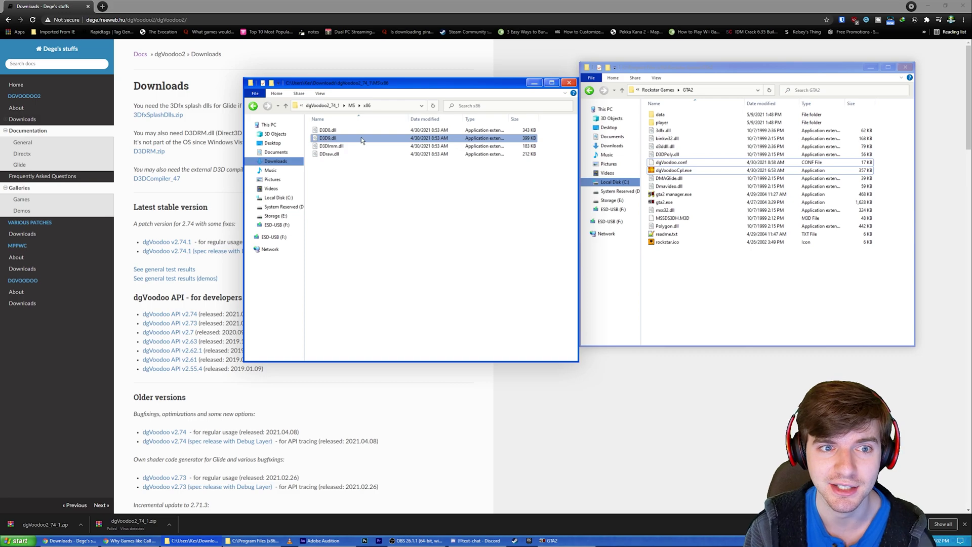
click(253, 105)
double_click(321, 130)
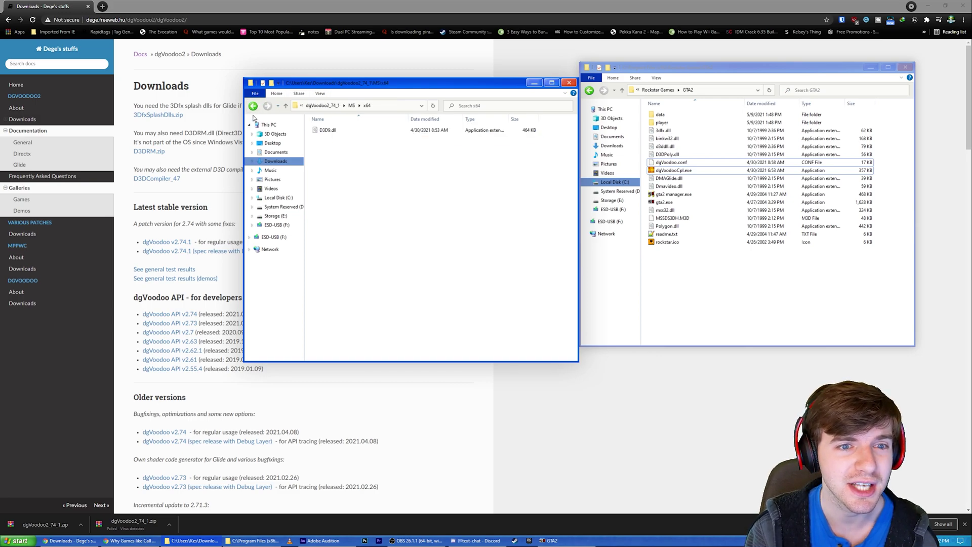
click(254, 105)
double_click(326, 146)
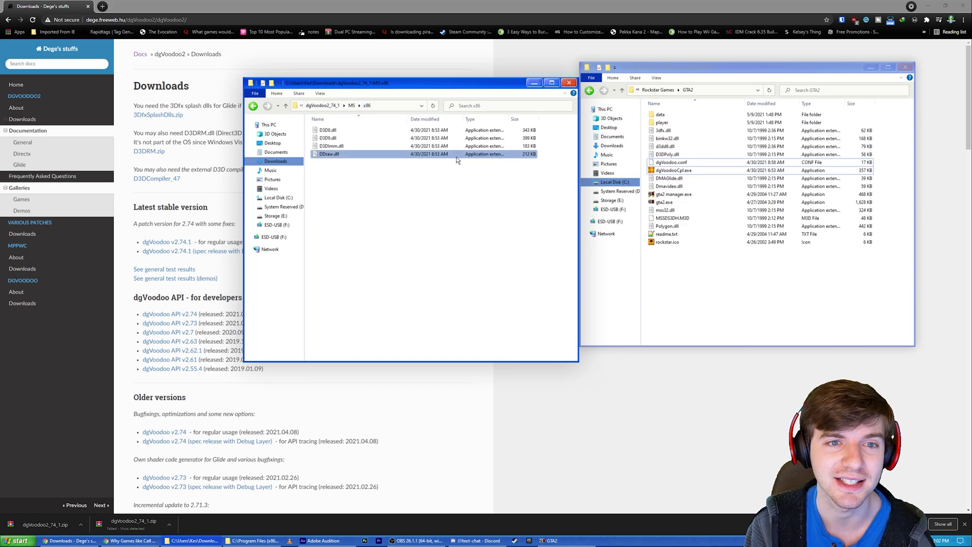
drag(375, 194, 358, 132)
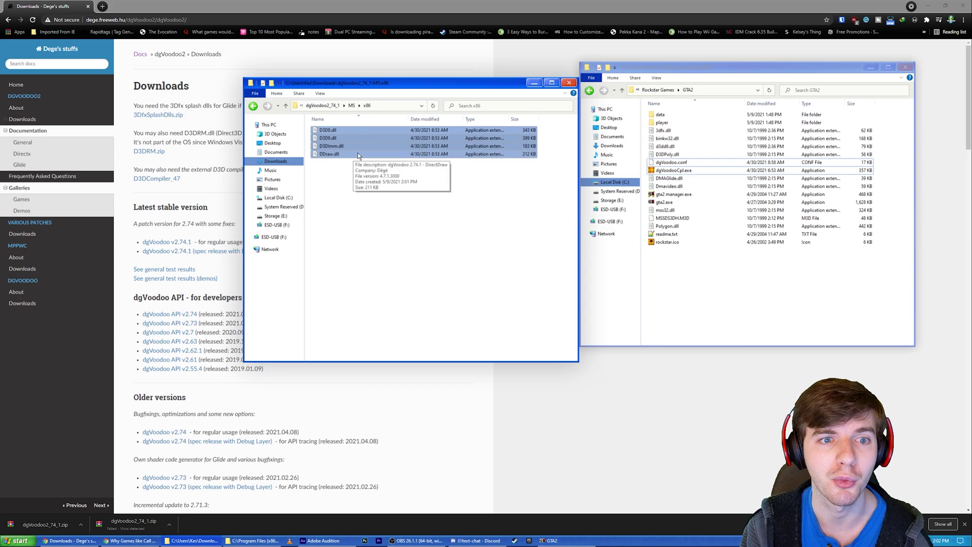
drag(342, 132, 706, 278)
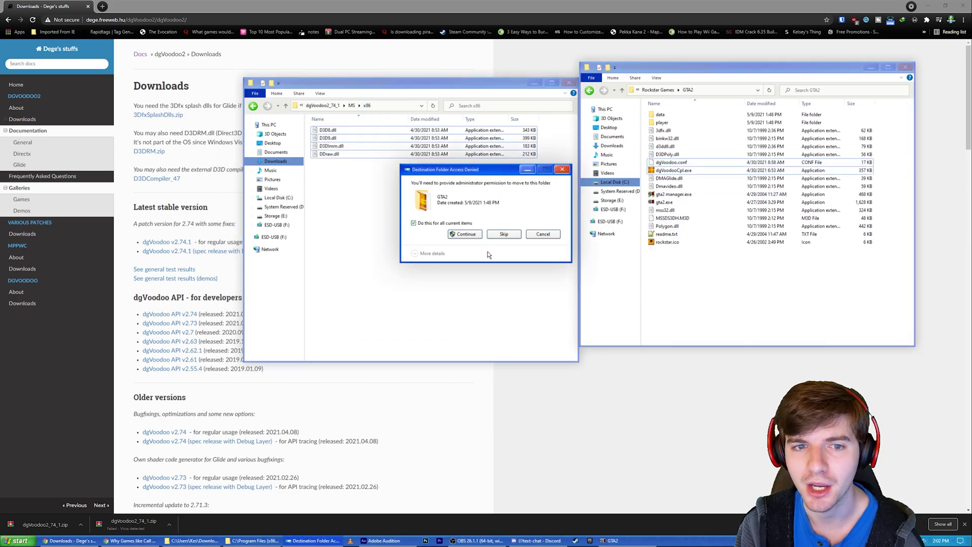
click(463, 236)
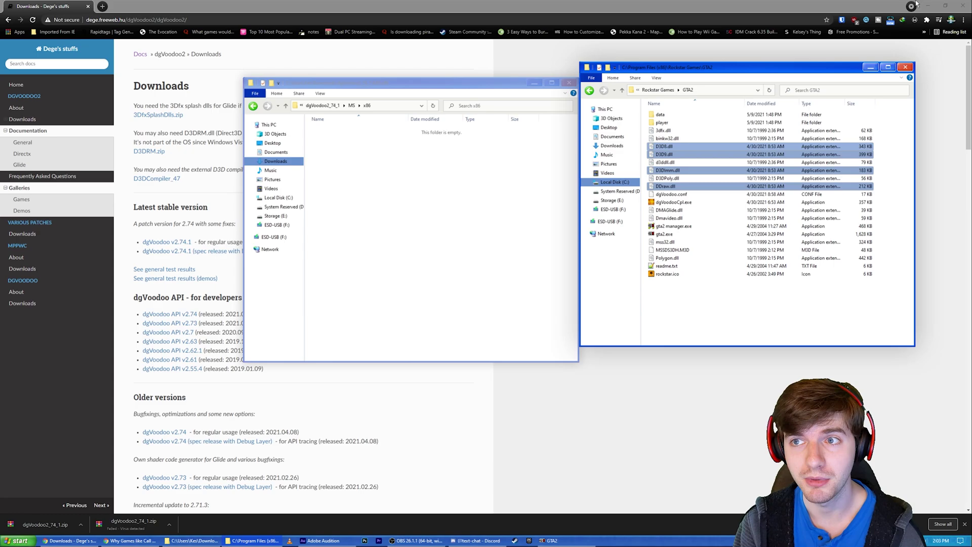
- Minimize the x86 window and Chrome, then run dgVoodooCpl.exe from the GTA2 folder
click(531, 82)
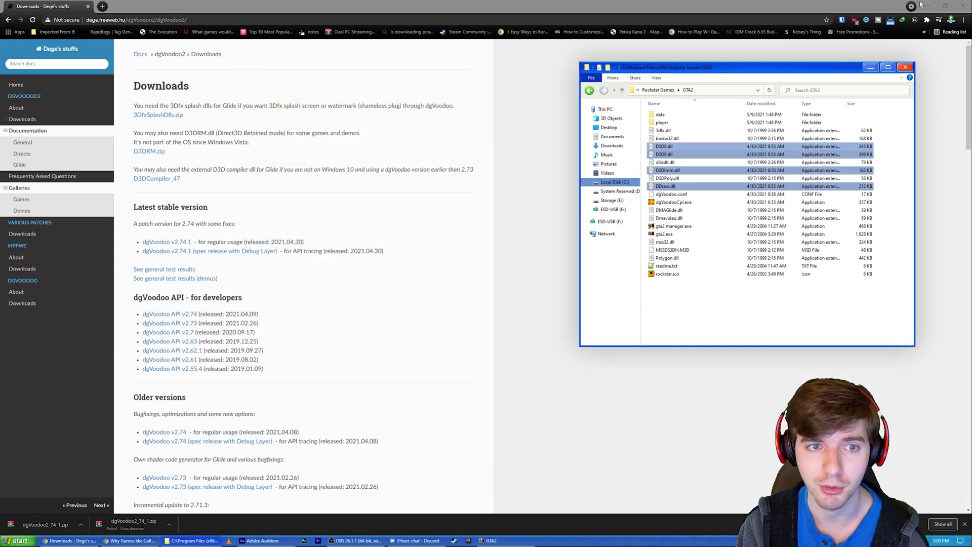
click(929, 5)
drag(734, 67, 565, 62)
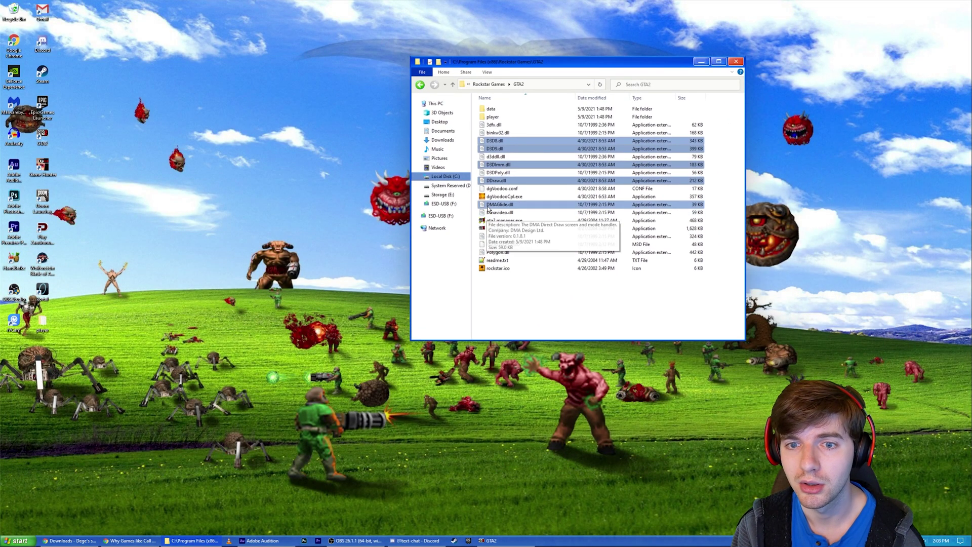
click(500, 198)
right_click(500, 199)
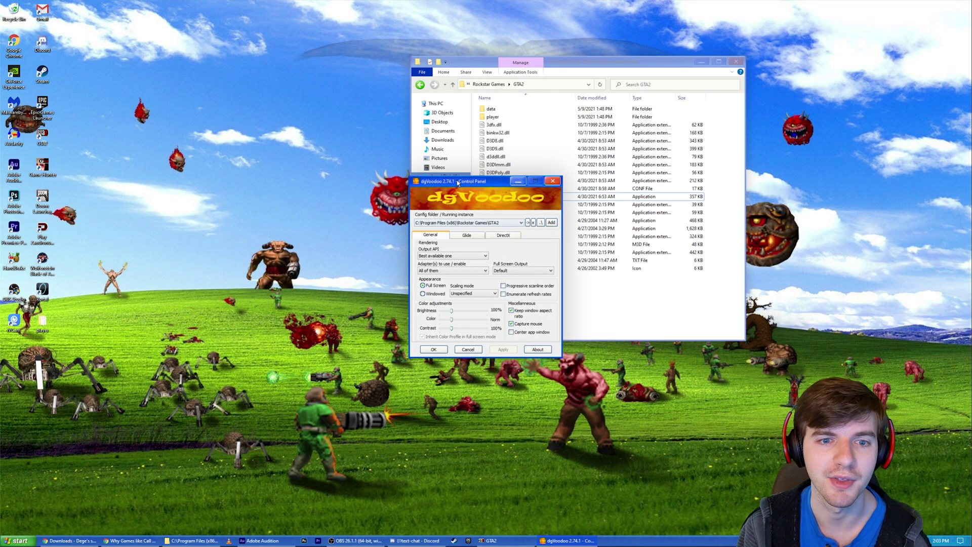
drag(458, 183, 703, 104)
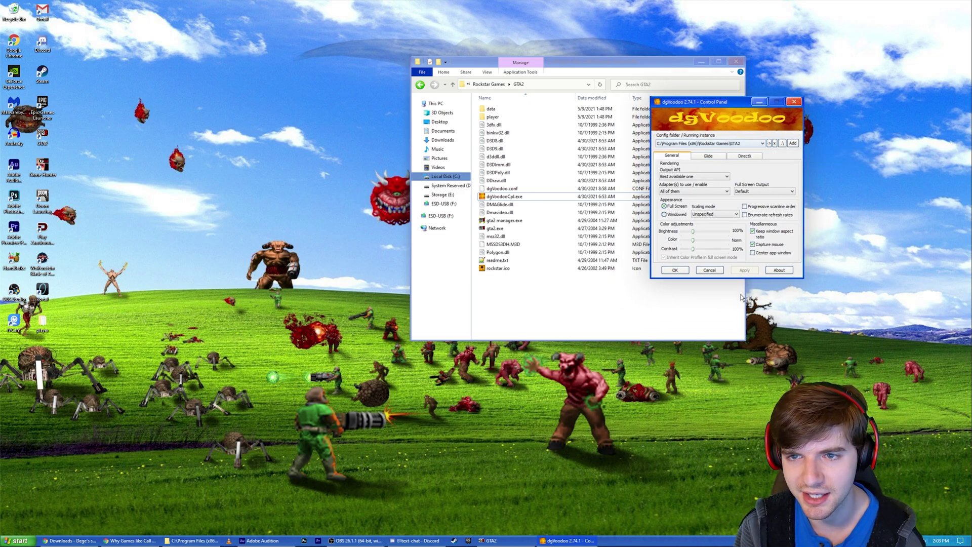
- Uncheck 'dgVoodoo Watermark' in the DirectX settings
click(740, 158)
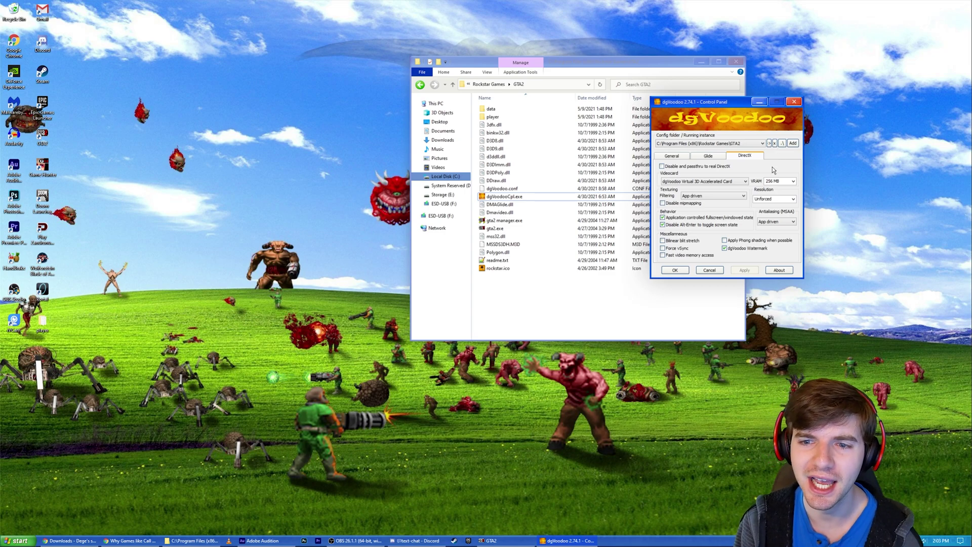
click(725, 248)
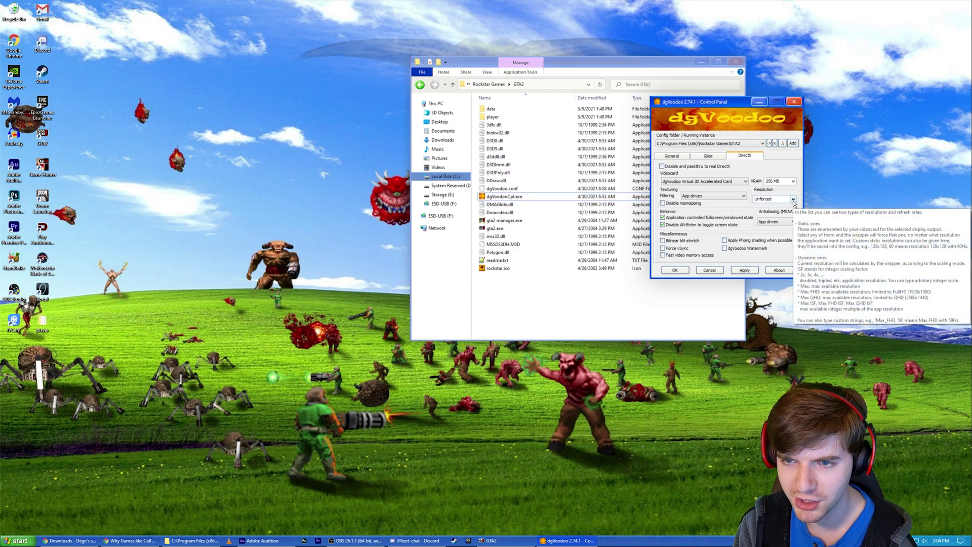
- Change the DirectX Resolution from Unforced to 2560x1440
click(793, 200)
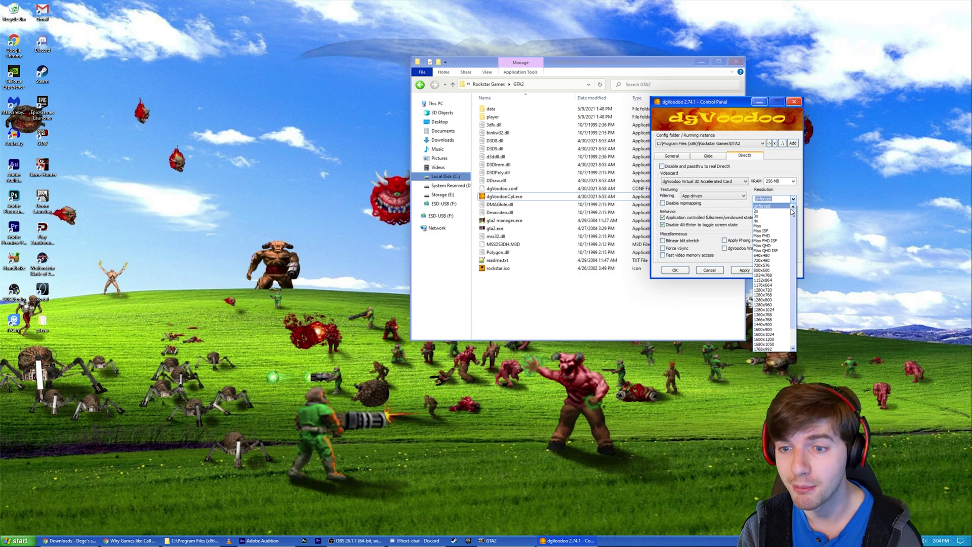
scroll(772, 334, down, 2)
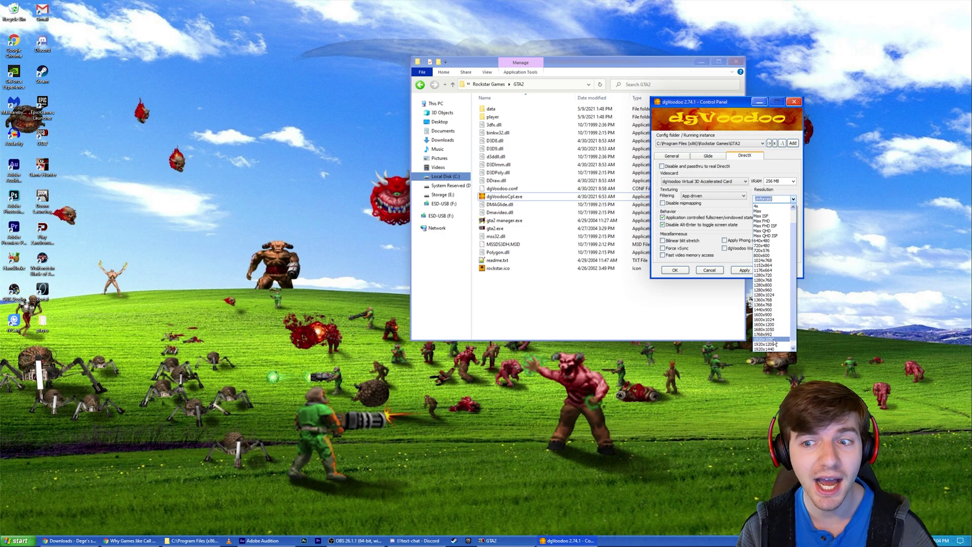
scroll(767, 344, down, 1)
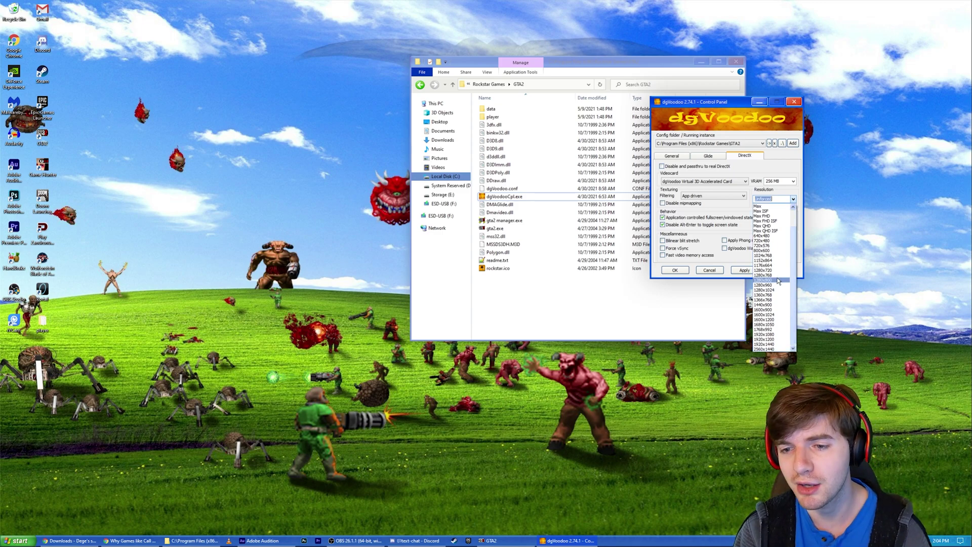
click(775, 349)
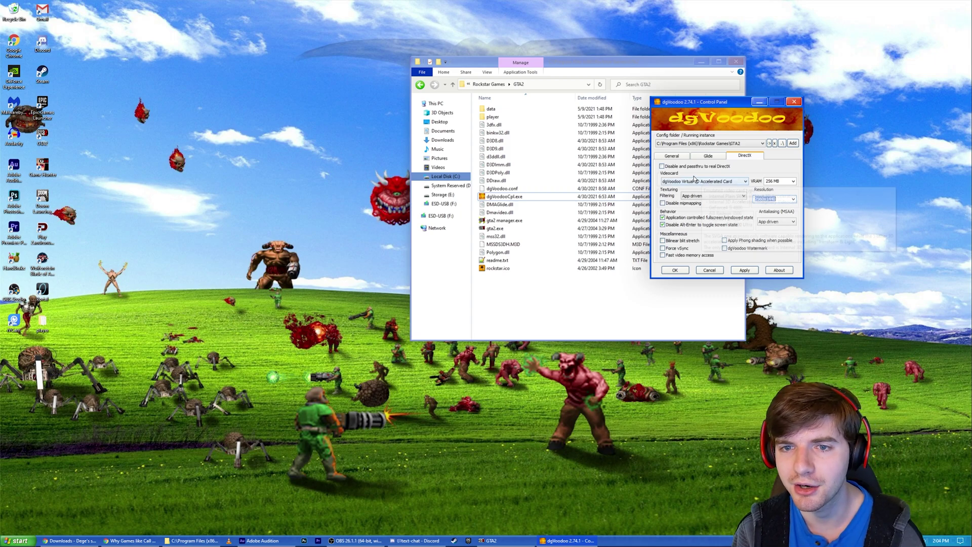
- Set VRAM to 1024 MB and confirm the settings with OK
click(793, 182)
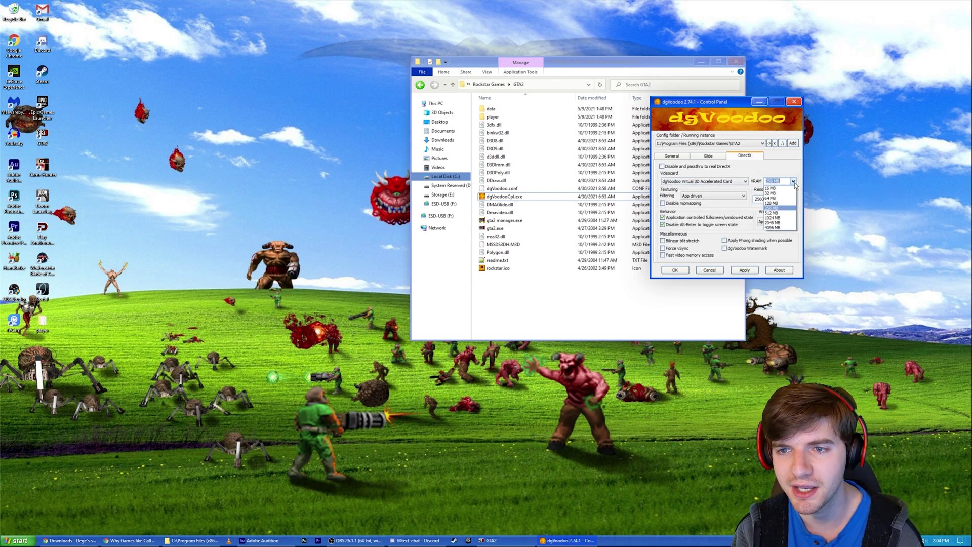
click(786, 219)
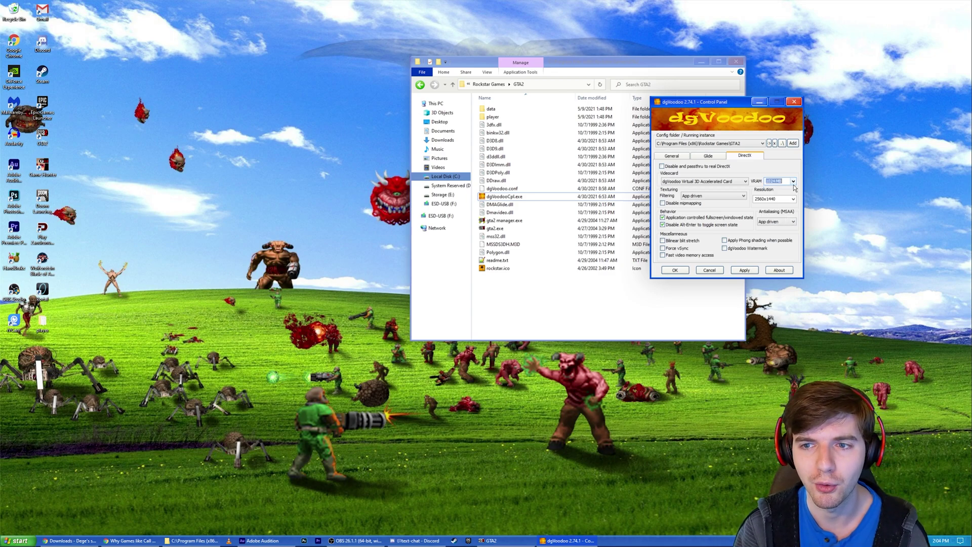
mouse_move(795, 187)
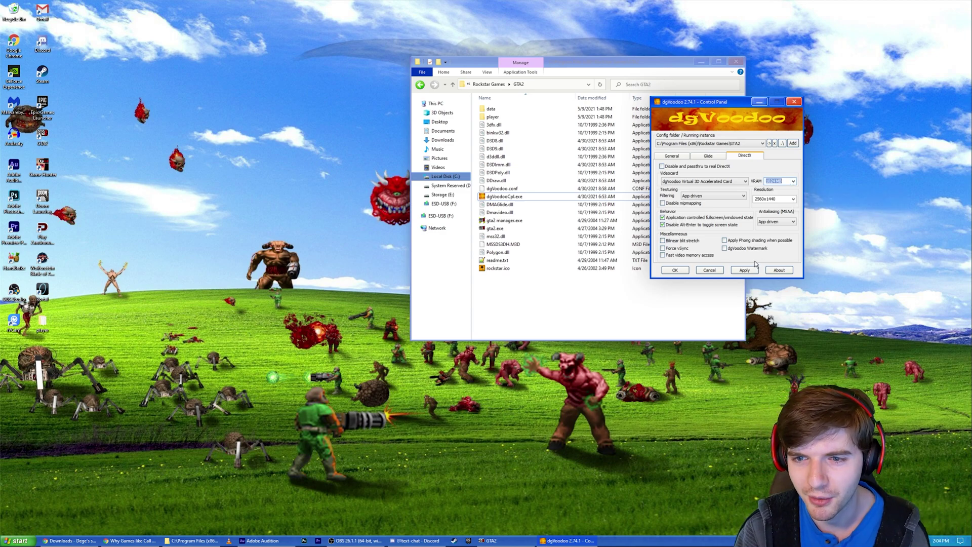
drag(709, 102, 668, 159)
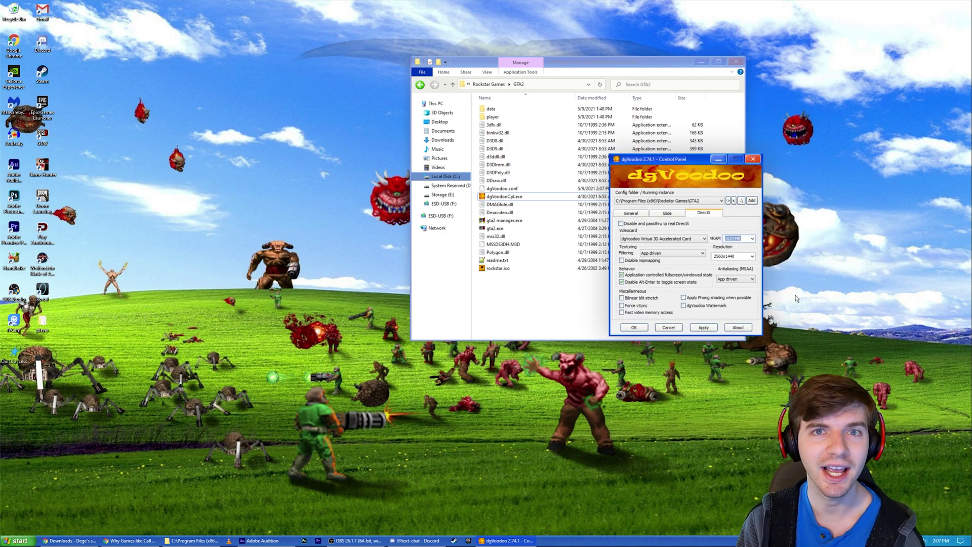
click(635, 328)
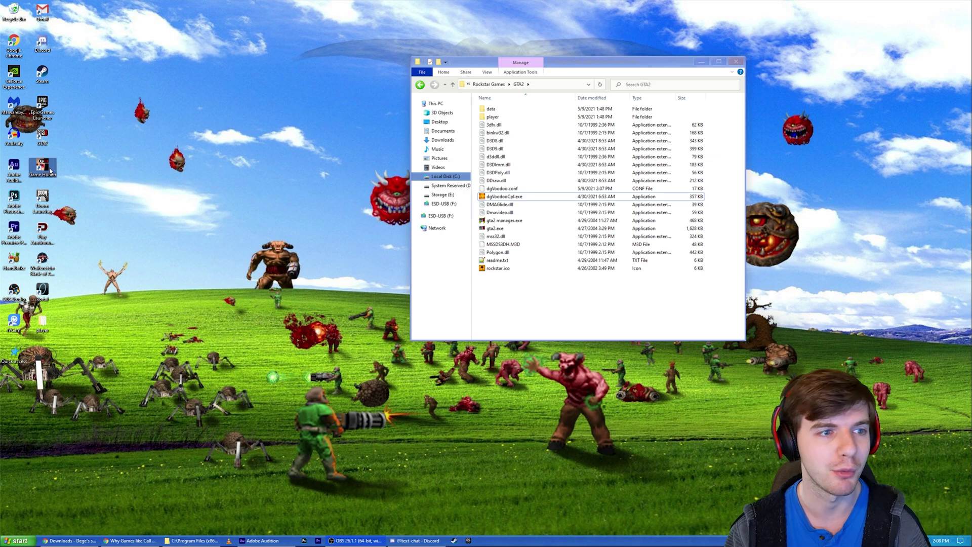
- Run gta2.exe from the GTA2 folder to start the game
double_click(42, 141)
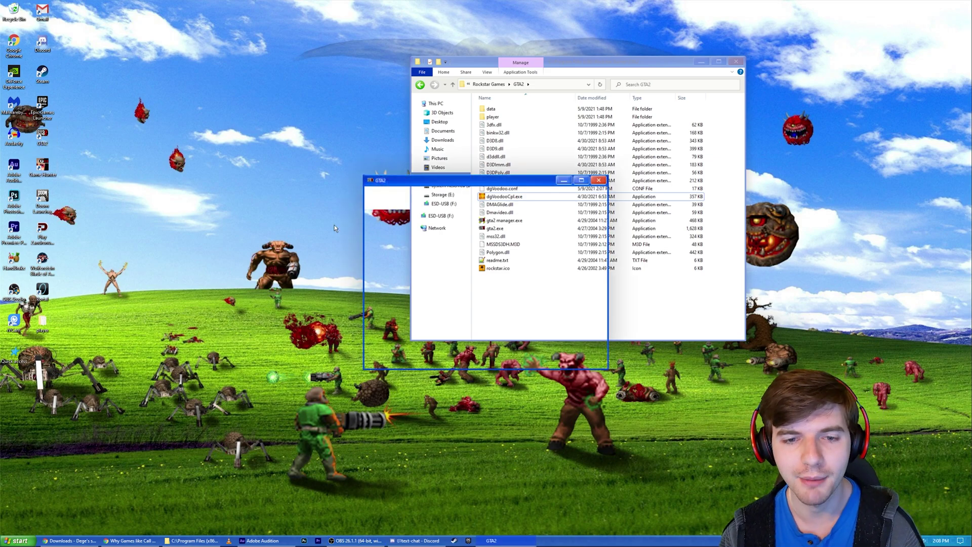